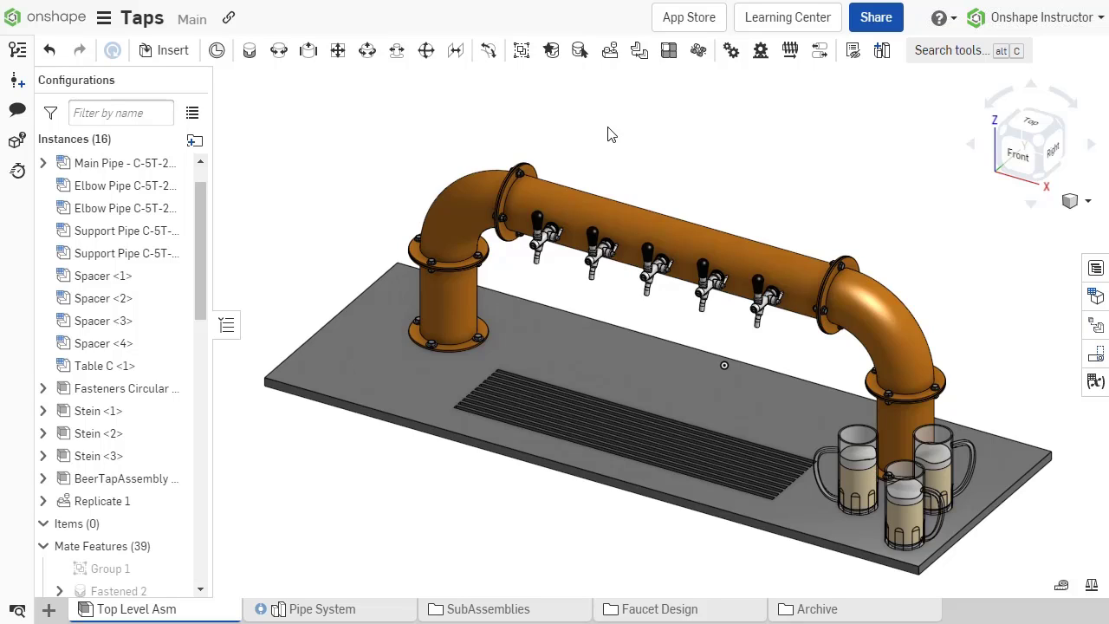
# Step: Hide the Main Pipe, then make it visible again
pyautogui.rightClick(608, 205)
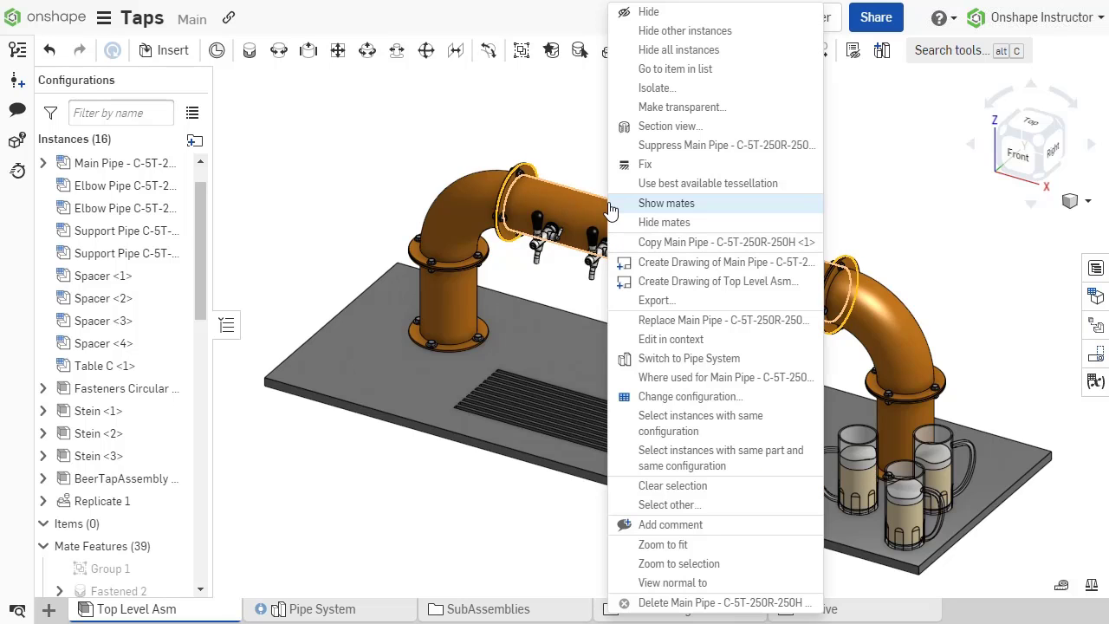
pyautogui.click(621, 13)
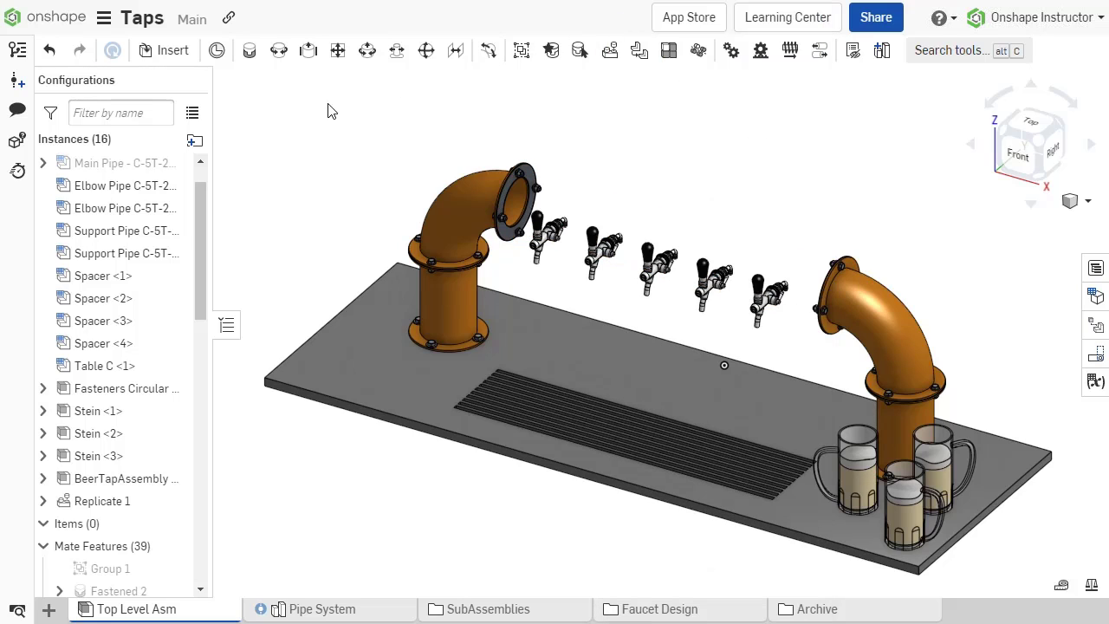
pyautogui.rightClick(131, 167)
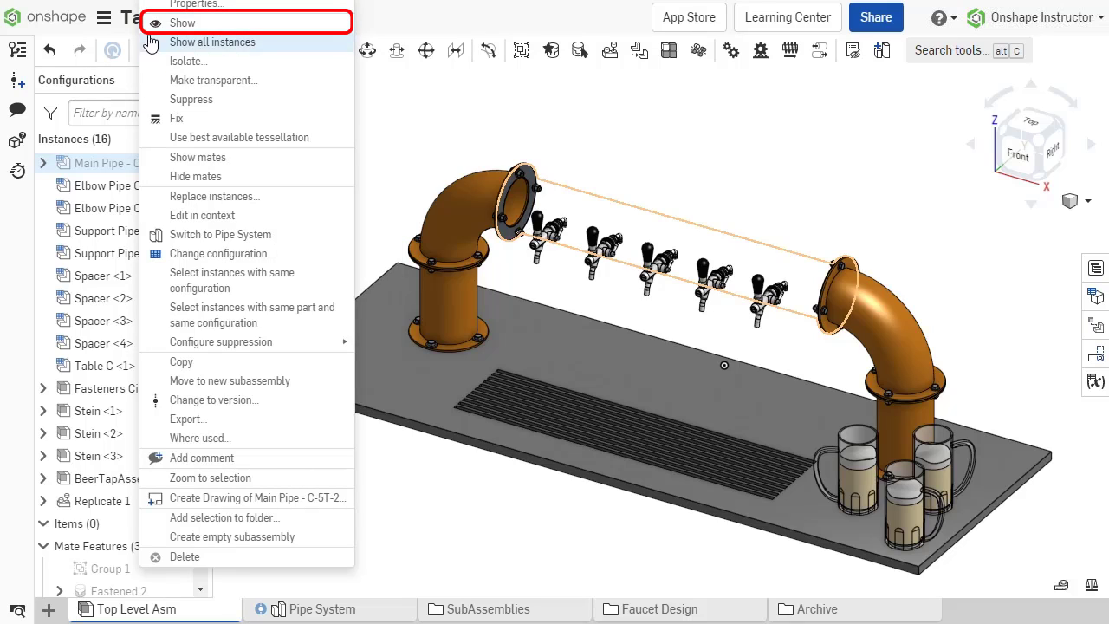
pyautogui.click(136, 166)
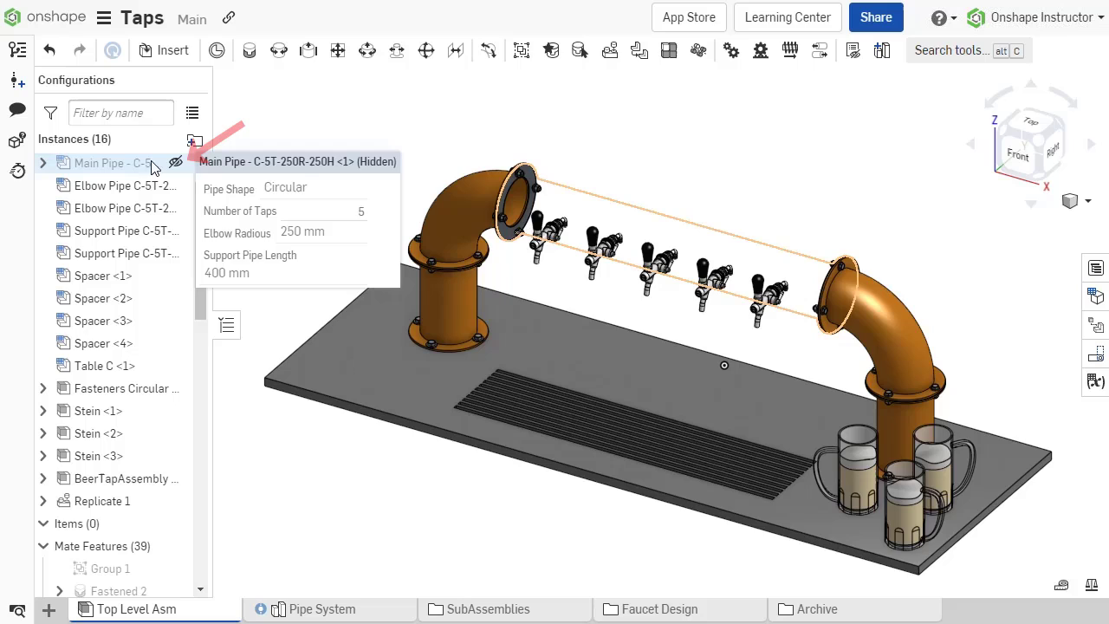
pyautogui.click(176, 163)
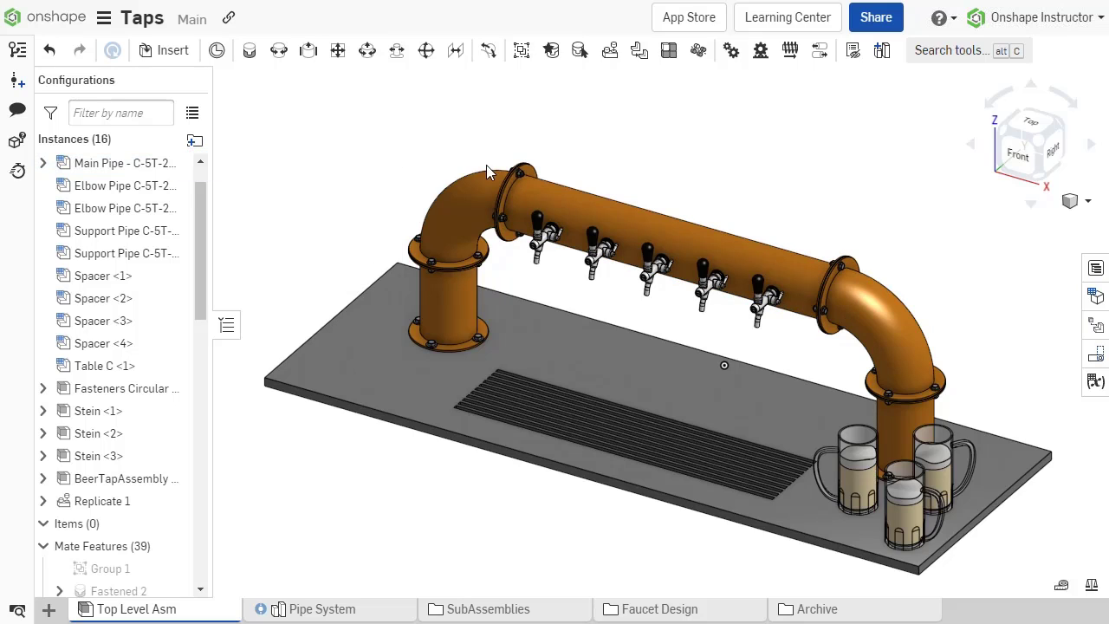
# Step: Hide every part except the Main Pipe, hide all instances, then show all instances again
pyautogui.rightClick(635, 224)
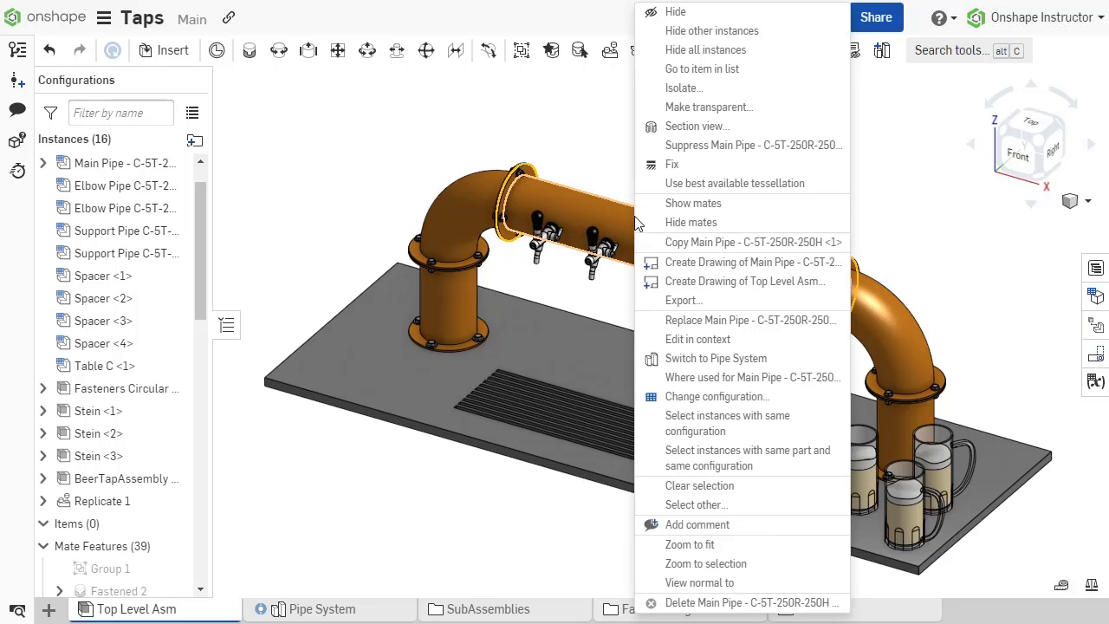
pyautogui.click(646, 34)
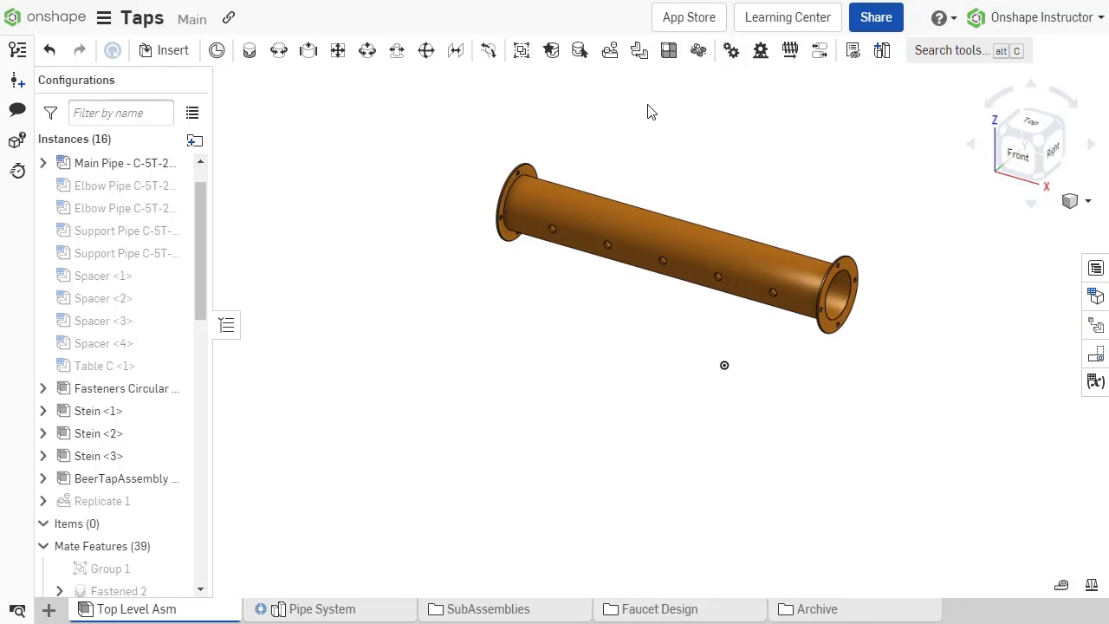
pyautogui.rightClick(650, 225)
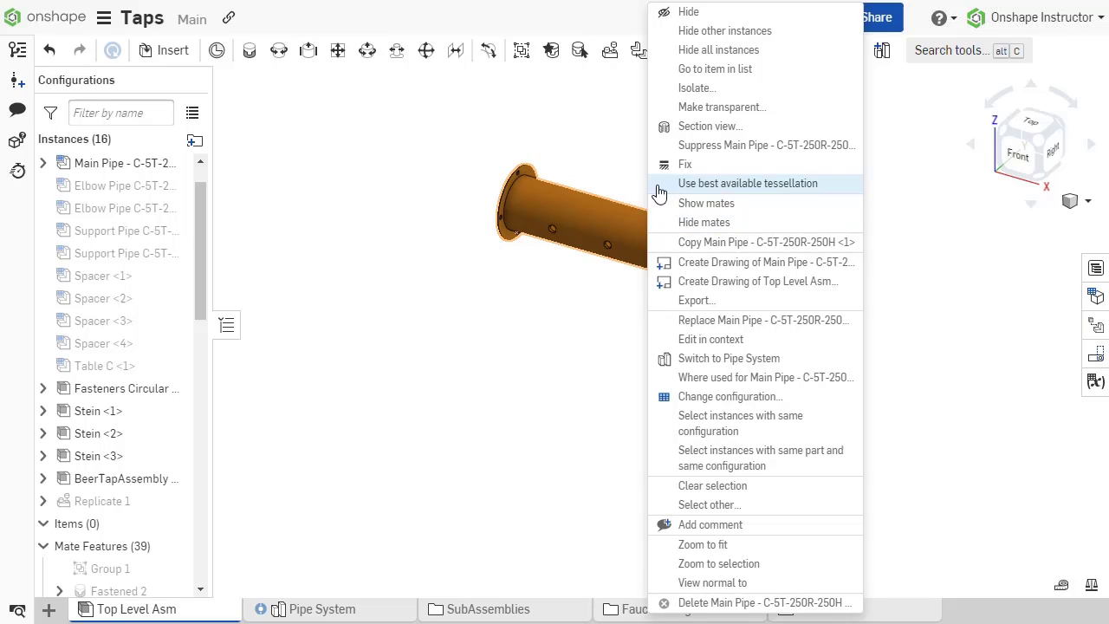
pyautogui.click(665, 58)
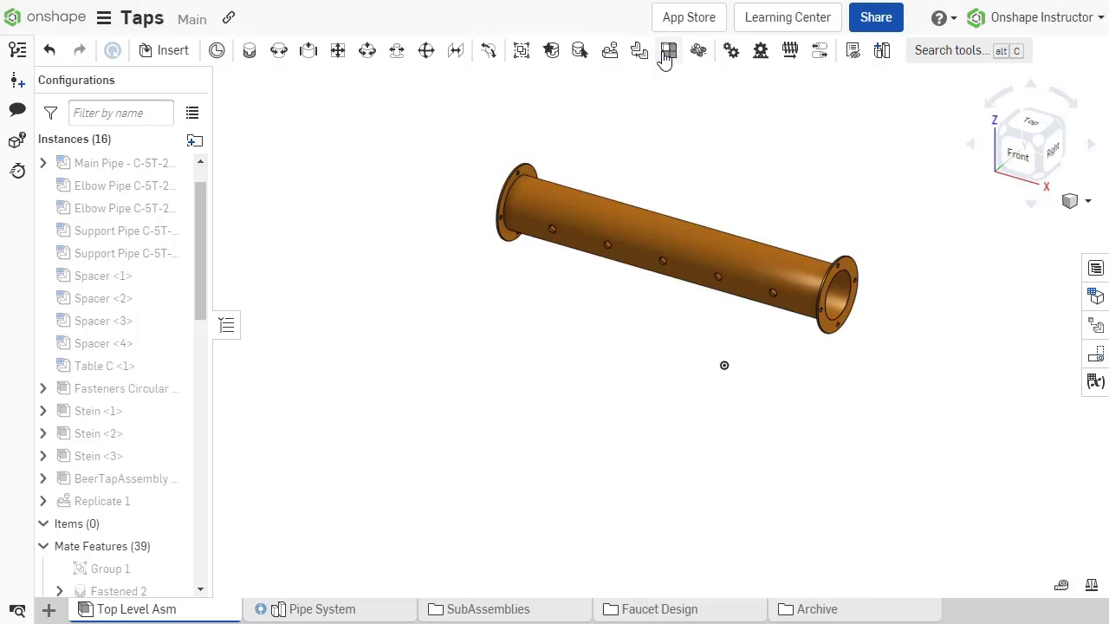
pyautogui.rightClick(654, 136)
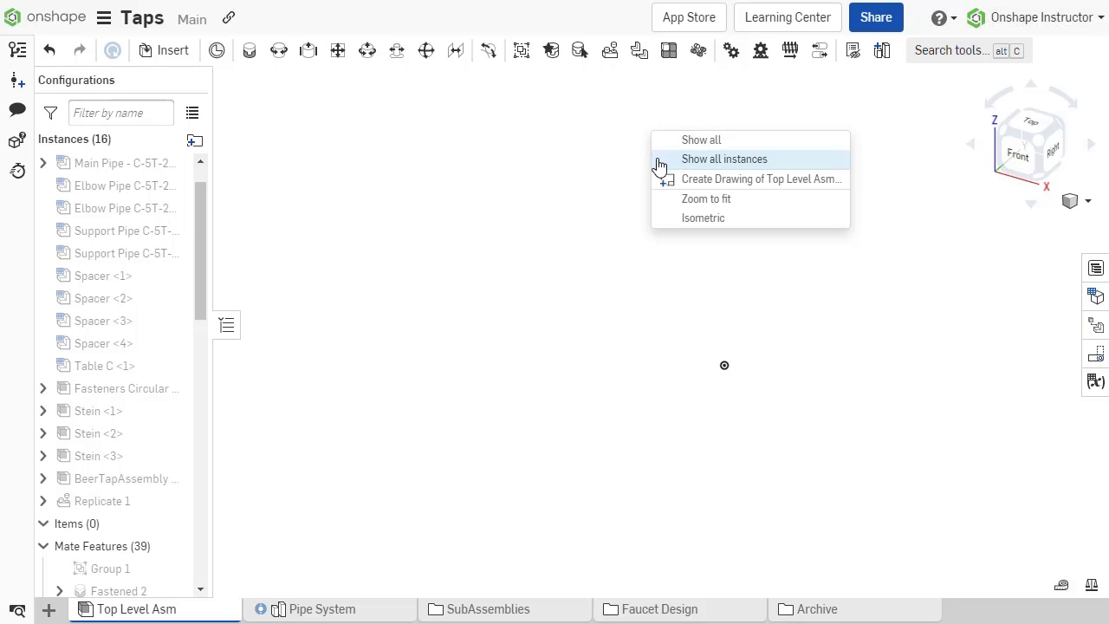
pyautogui.click(660, 161)
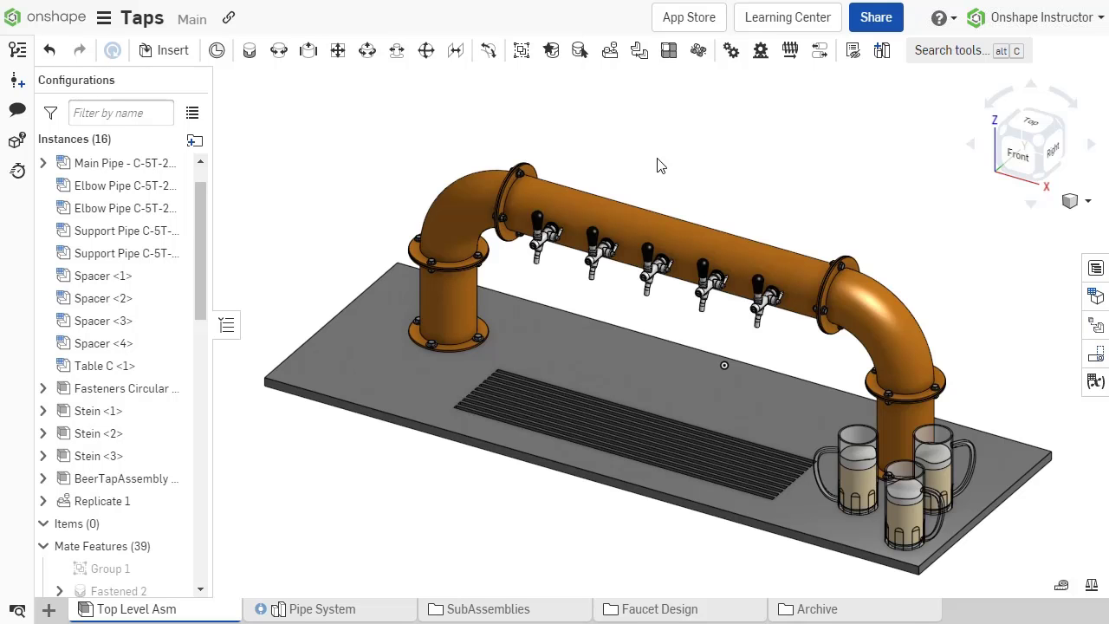
# Step: Hide and reshow the Group 1 table and steins, then toggle Table C and the steins with Y and Shift+Y
pyautogui.rightClick(136, 572)
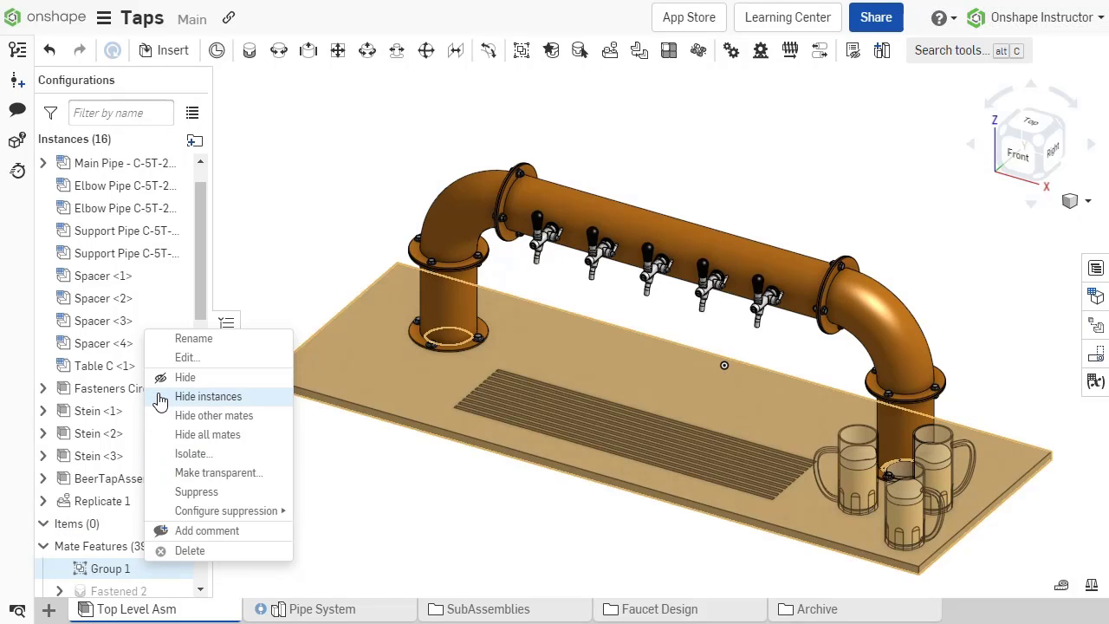
pyautogui.click(208, 396)
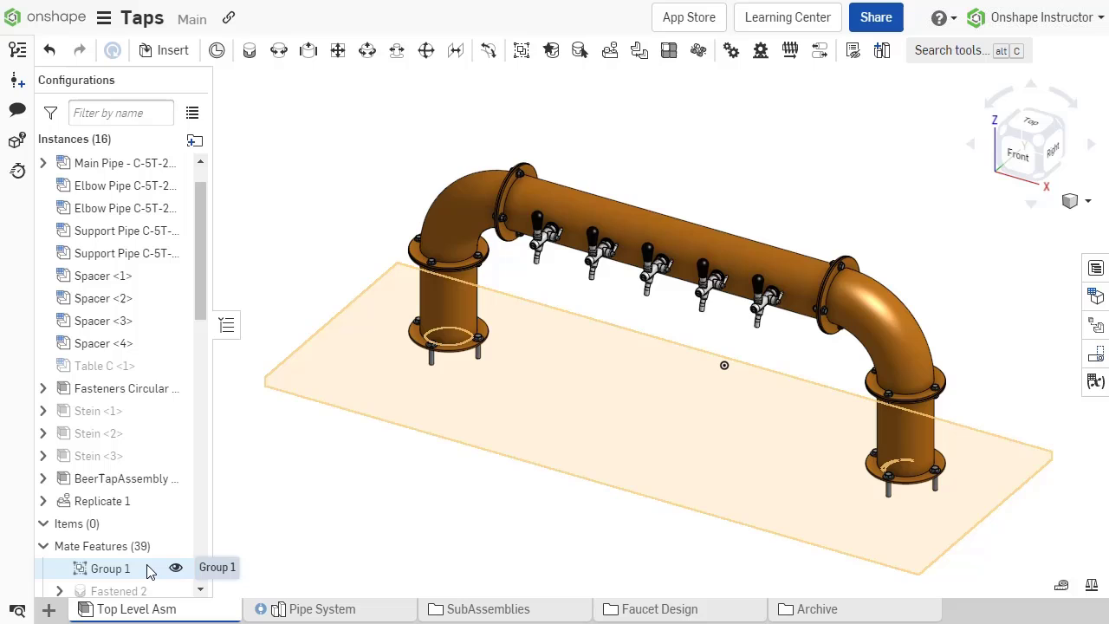
pyautogui.rightClick(147, 570)
pyautogui.click(195, 396)
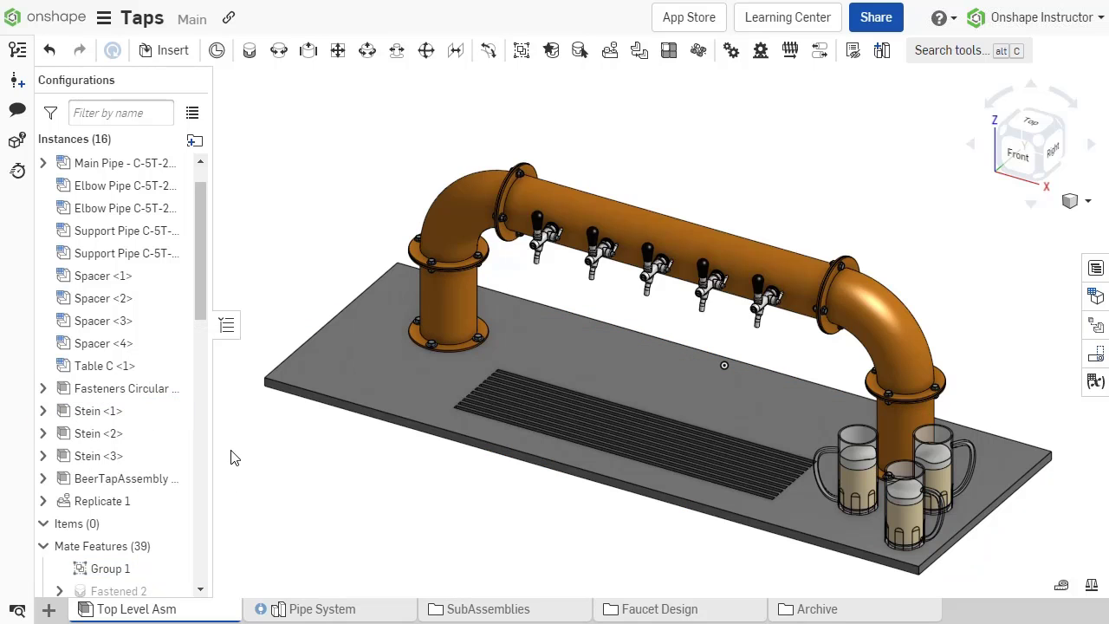
pyautogui.press('y')
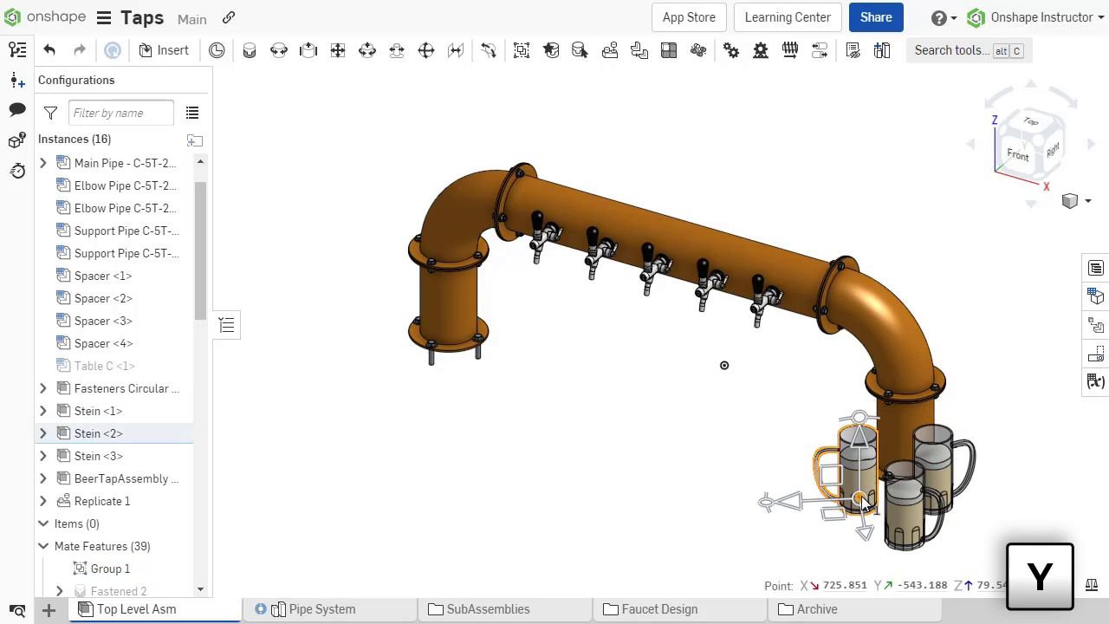
pyautogui.press('y')
pyautogui.press('y')
pyautogui.press('y')
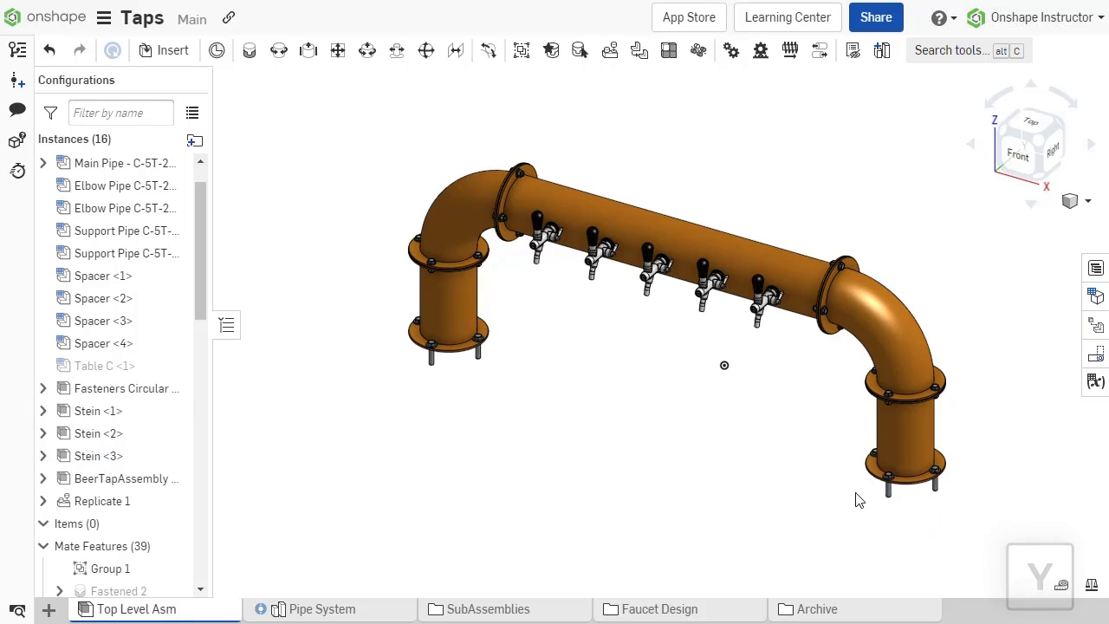
pyautogui.hotkey('shift', 'y')
pyautogui.hotkey('shift', 'y')
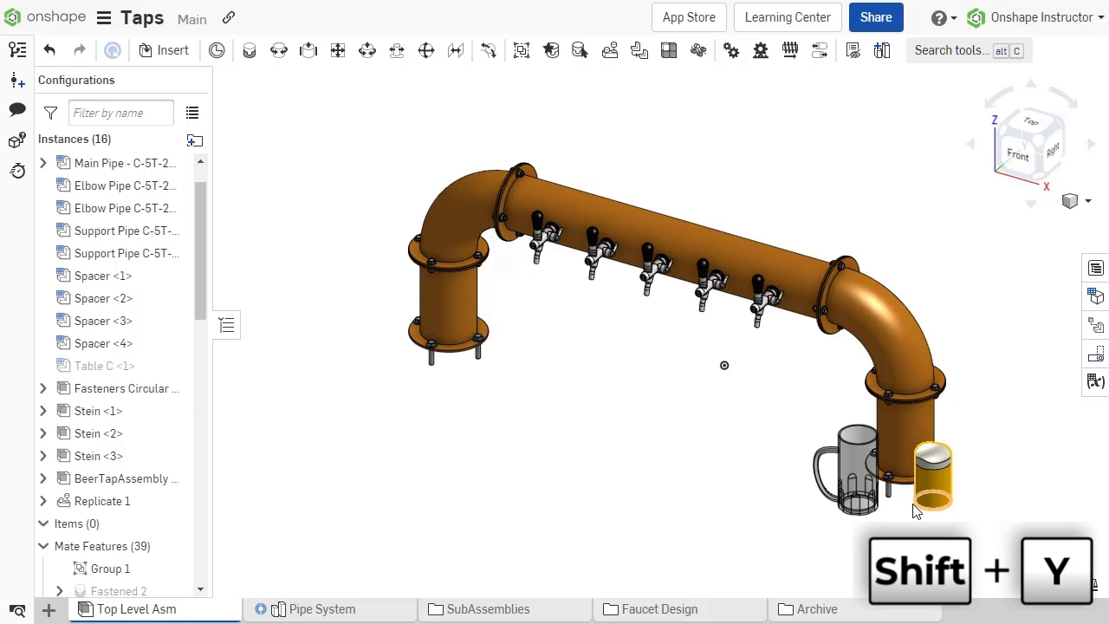
pyautogui.hotkey('shift', 'y')
pyautogui.hotkey('shift', 'y')
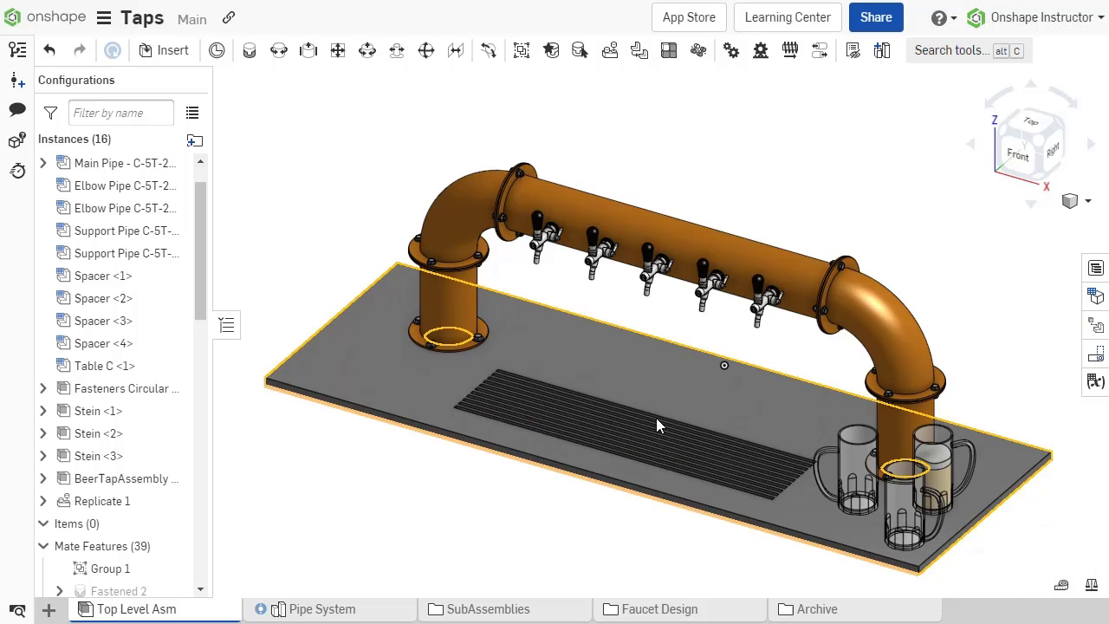
# Step: Isolate the Main Pipe, expand isolation to connected parts, and restore the full assembly twice
pyautogui.rightClick(627, 239)
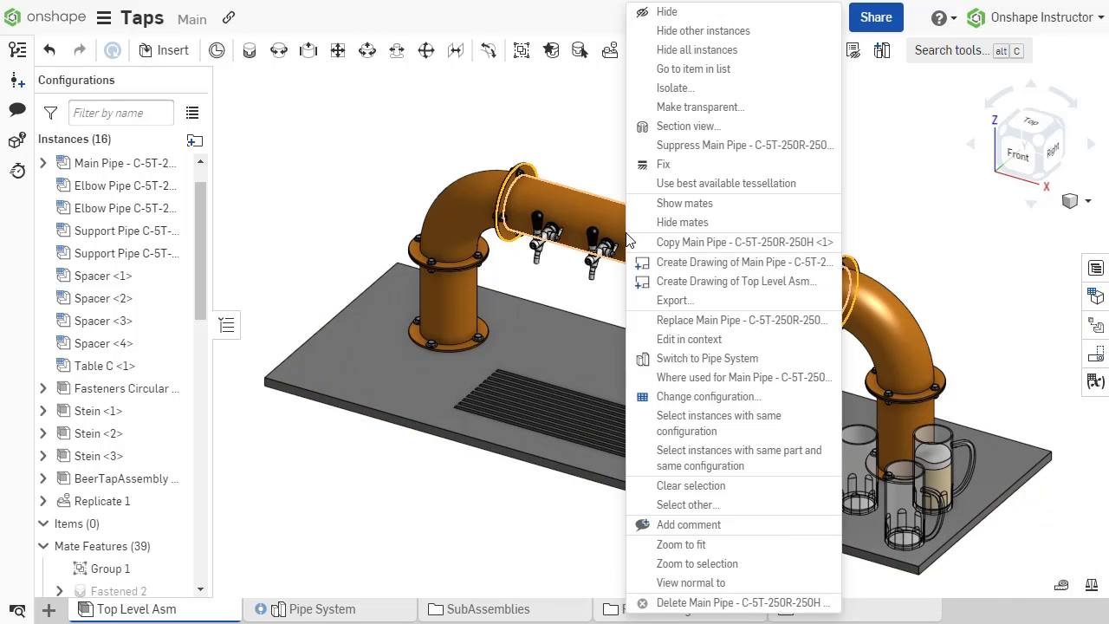
pyautogui.click(646, 89)
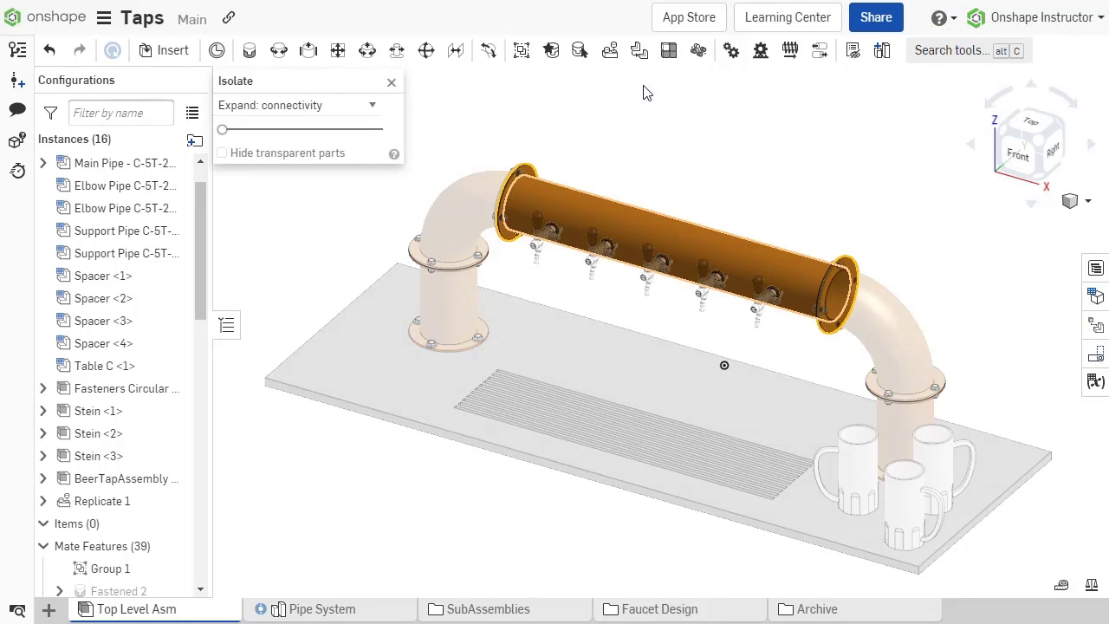
pyautogui.moveTo(223, 129)
pyautogui.mouseDown()
pyautogui.moveTo(377, 148)
pyautogui.moveTo(226, 133)
pyautogui.mouseUp()
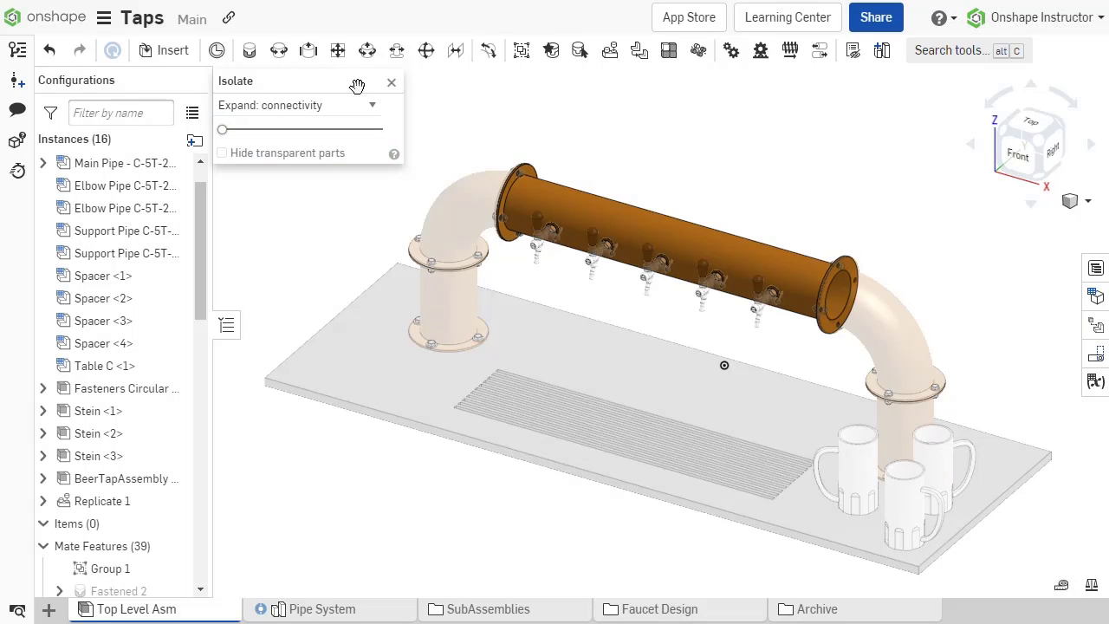
pyautogui.click(391, 83)
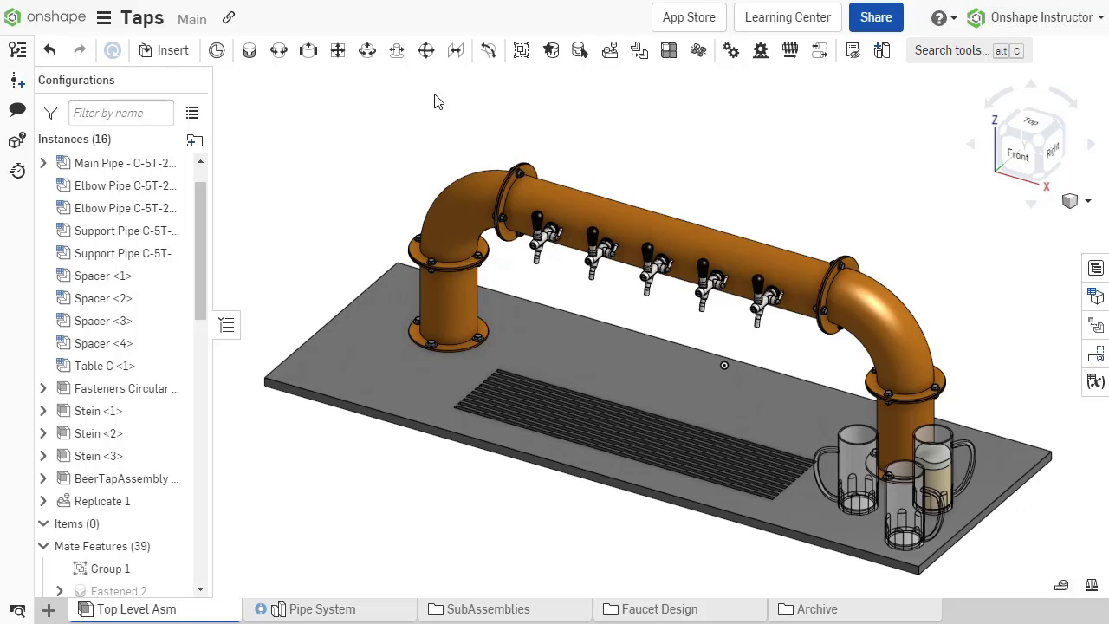
pyautogui.rightClick(566, 200)
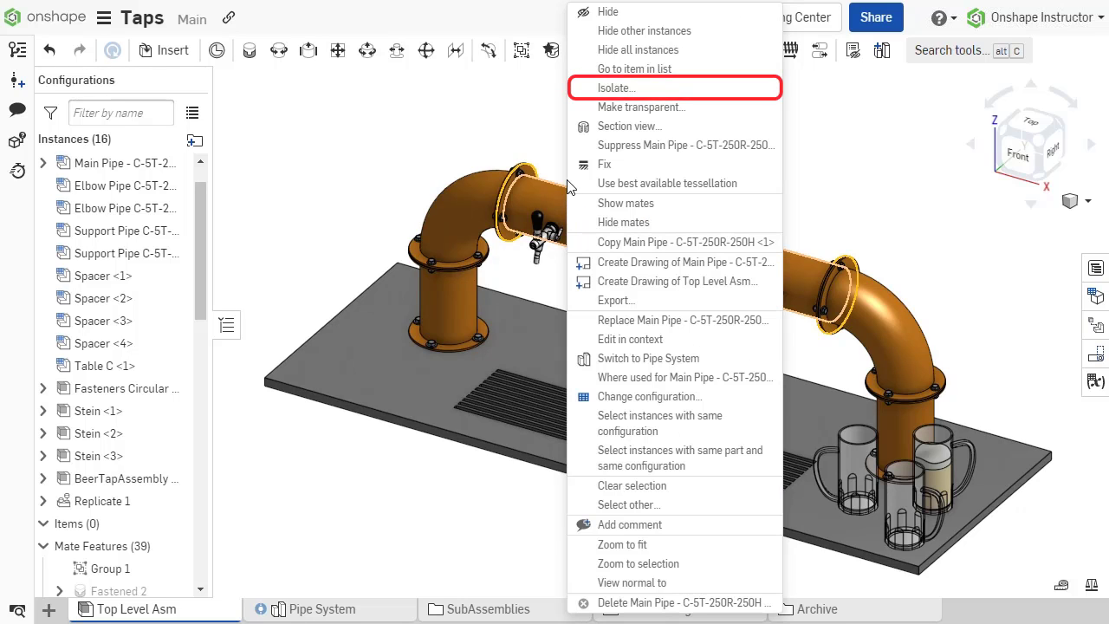
pyautogui.click(611, 88)
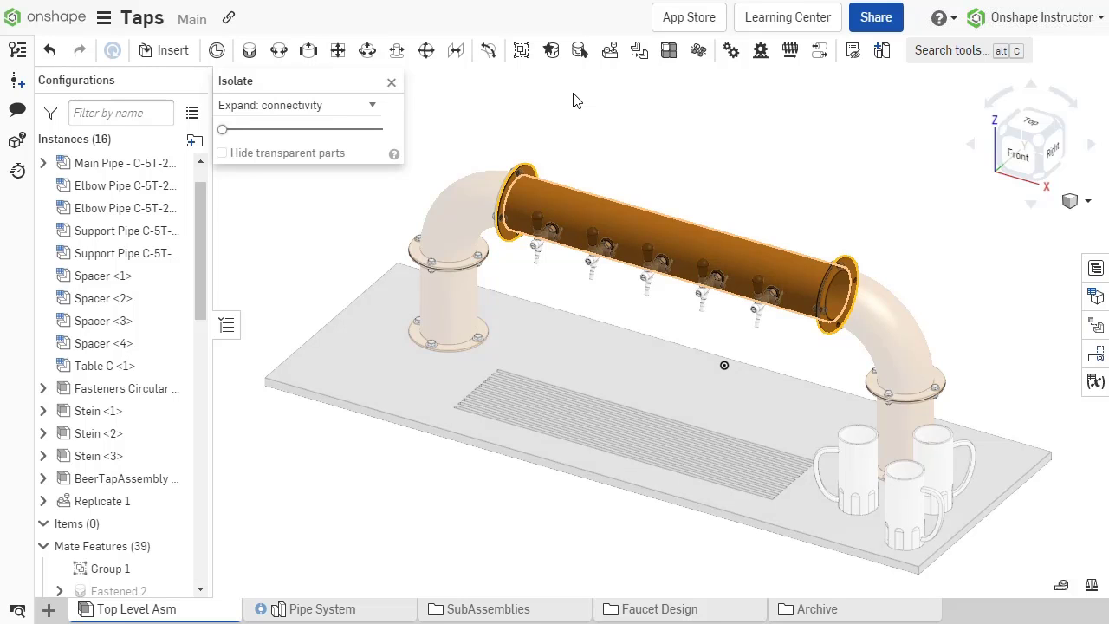
pyautogui.click(392, 82)
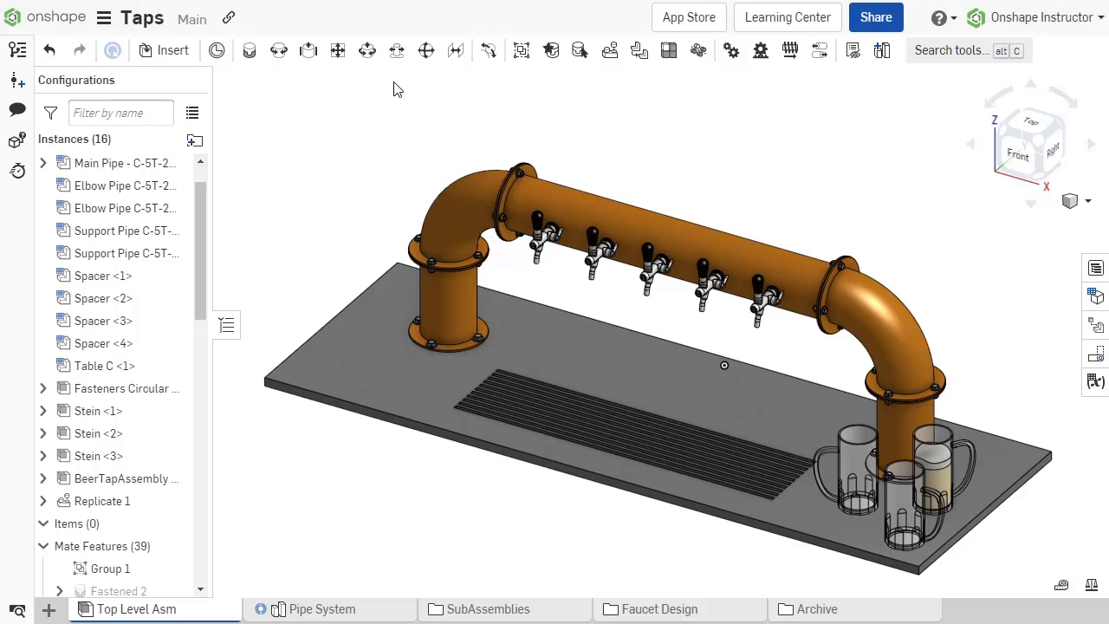
# Step: Show the Main Pipe's mates and open the Fastened 3 flange mate for editing, then close it unchanged
pyautogui.rightClick(563, 199)
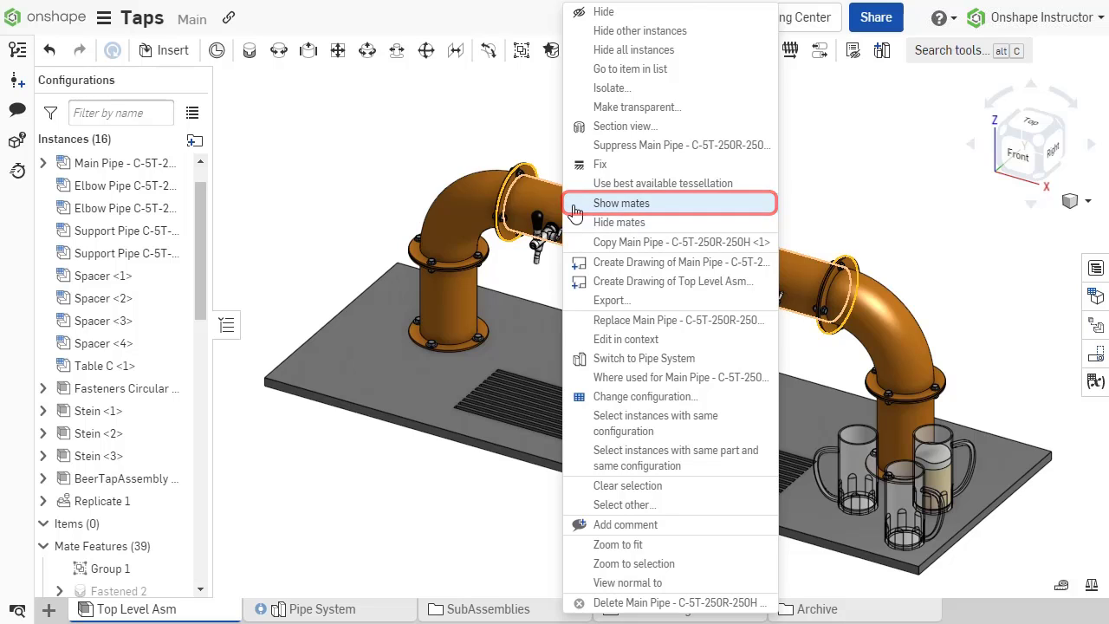
pyautogui.click(576, 205)
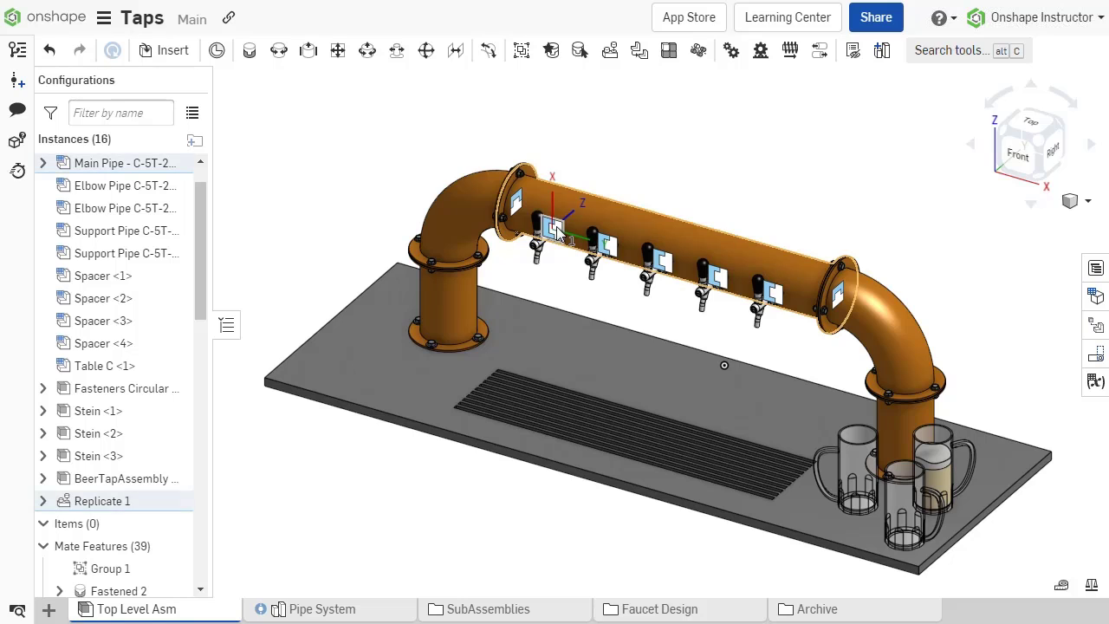
pyautogui.rightClick(518, 205)
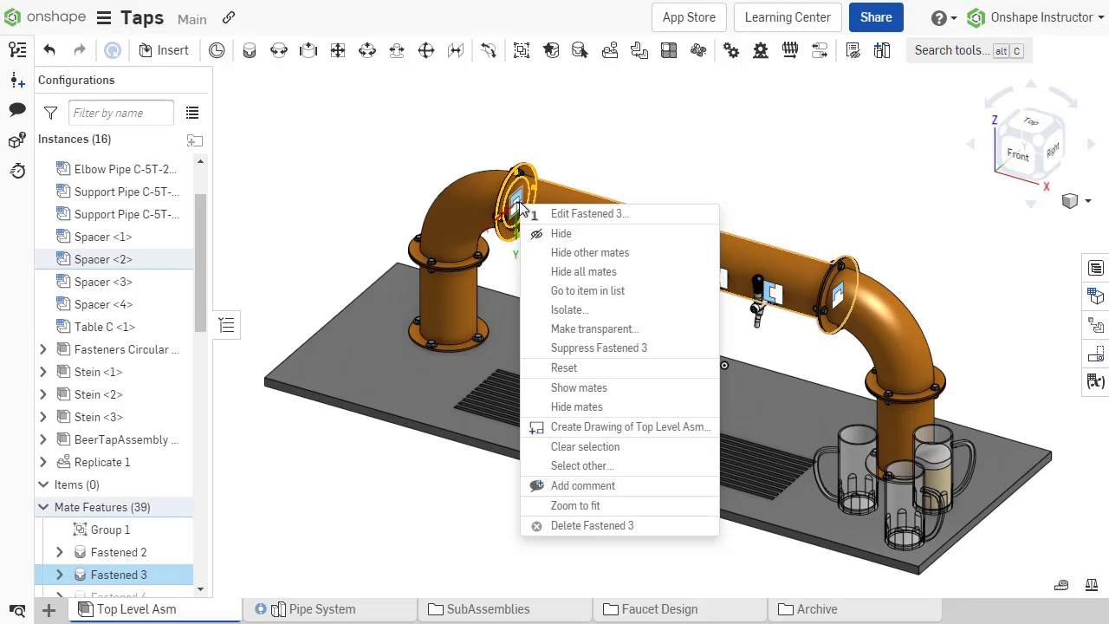
pyautogui.click(527, 215)
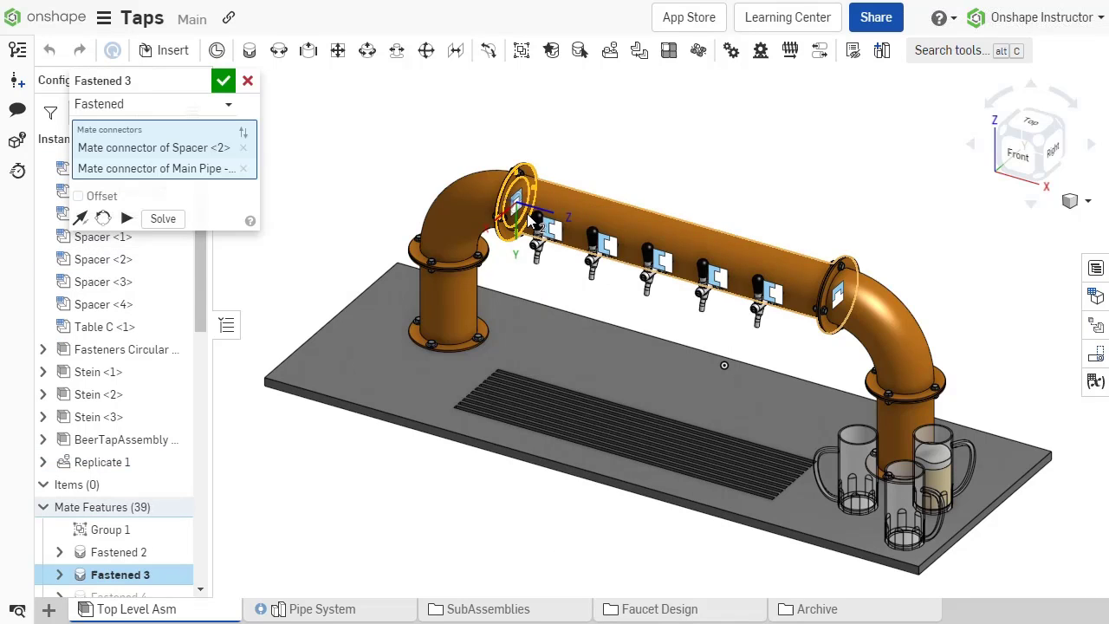
pyautogui.click(224, 82)
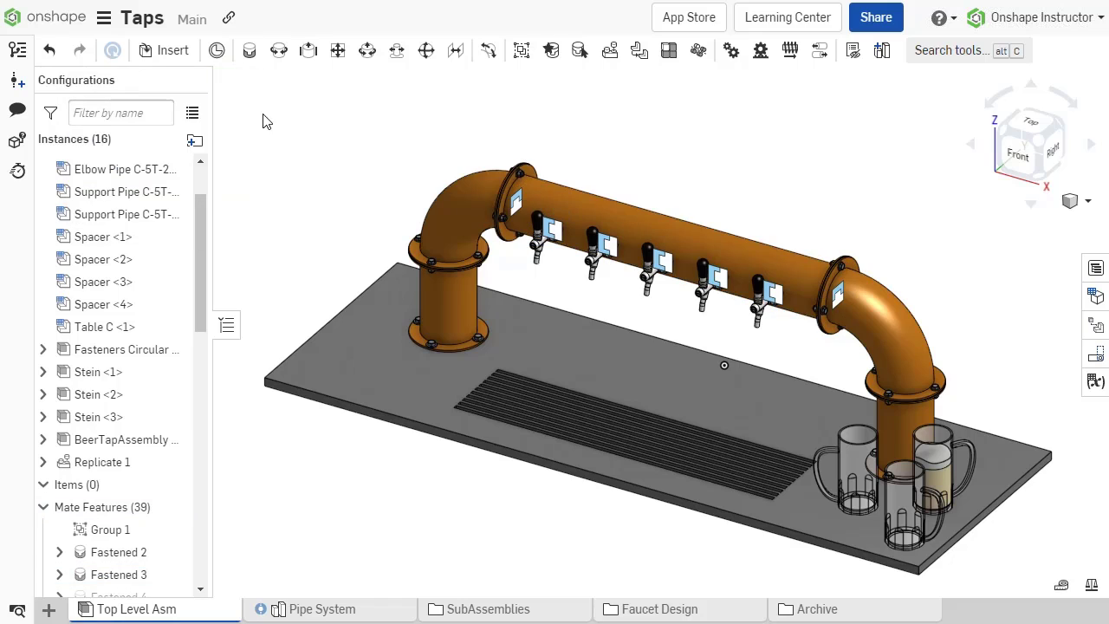
# Step: Hide all mates from the Fastened 3 mate's menu, then toggle them on and off with J
pyautogui.rightClick(520, 209)
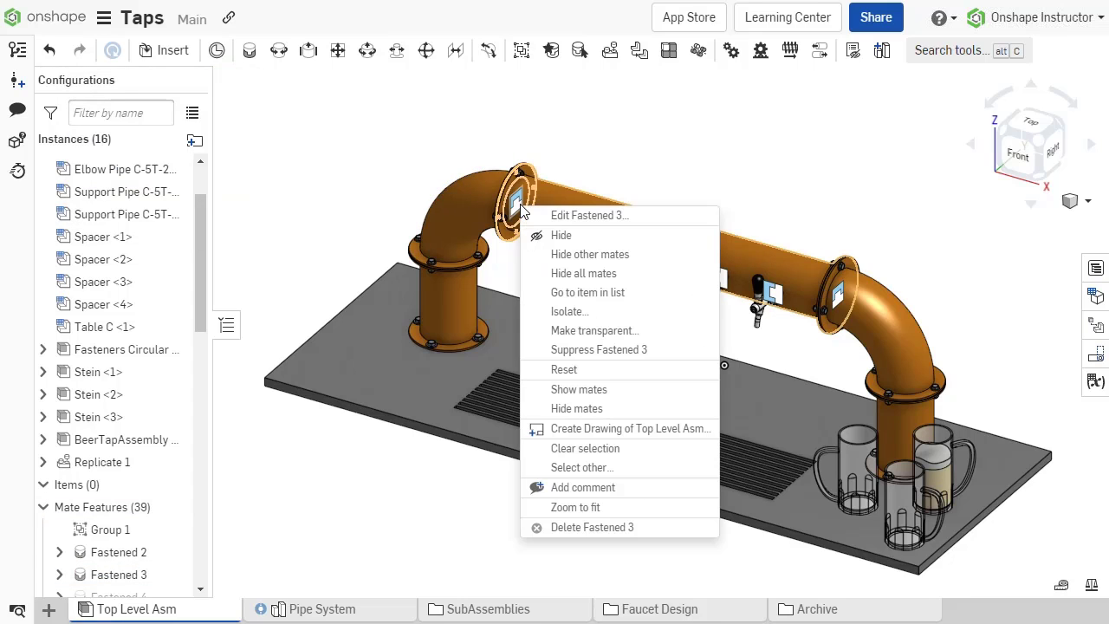
pyautogui.click(535, 275)
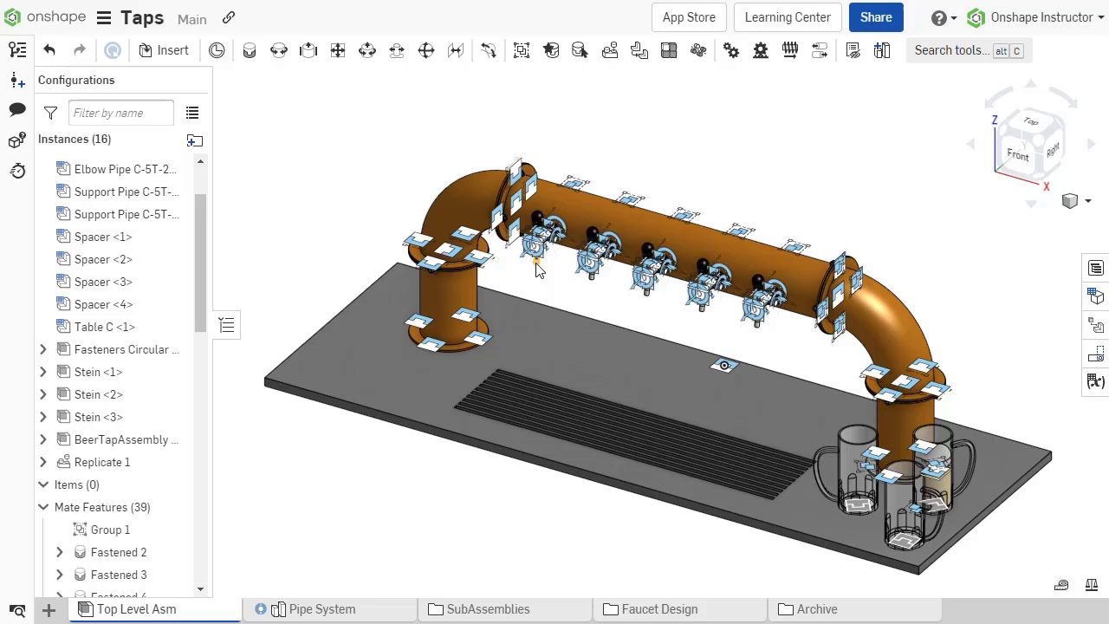
pyautogui.press('j')
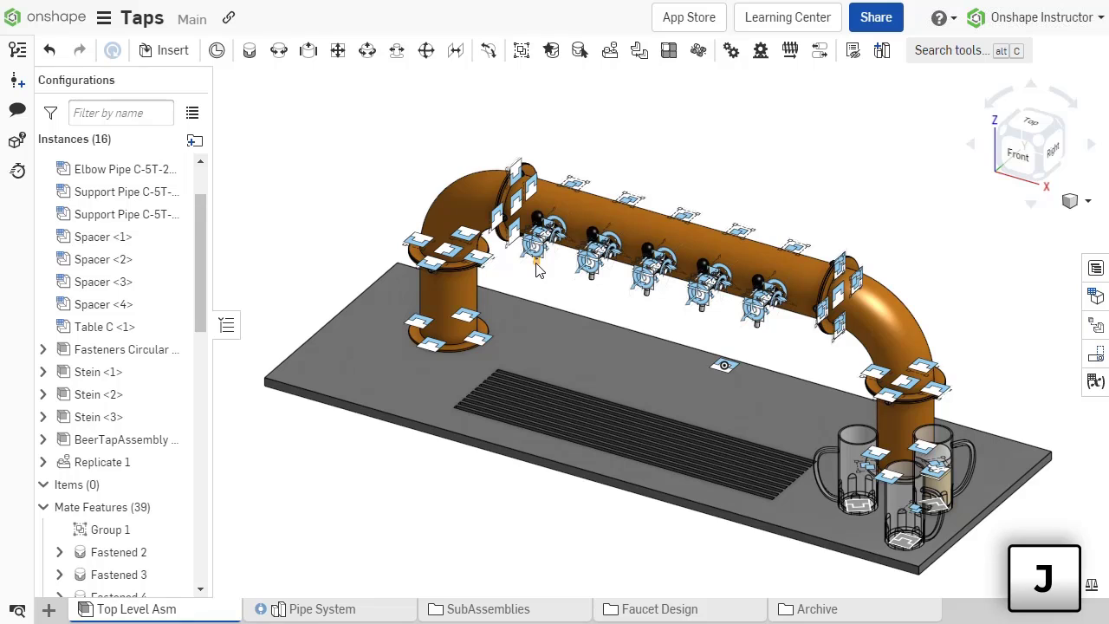
pyautogui.press('j')
pyautogui.press('j')
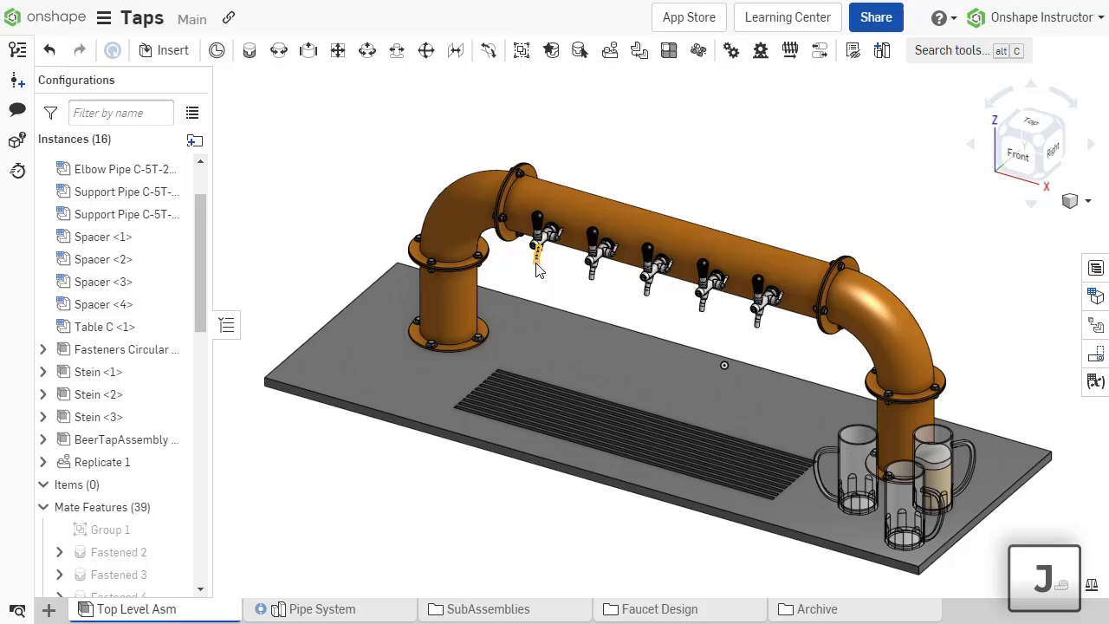
pyautogui.moveTo(544, 264)
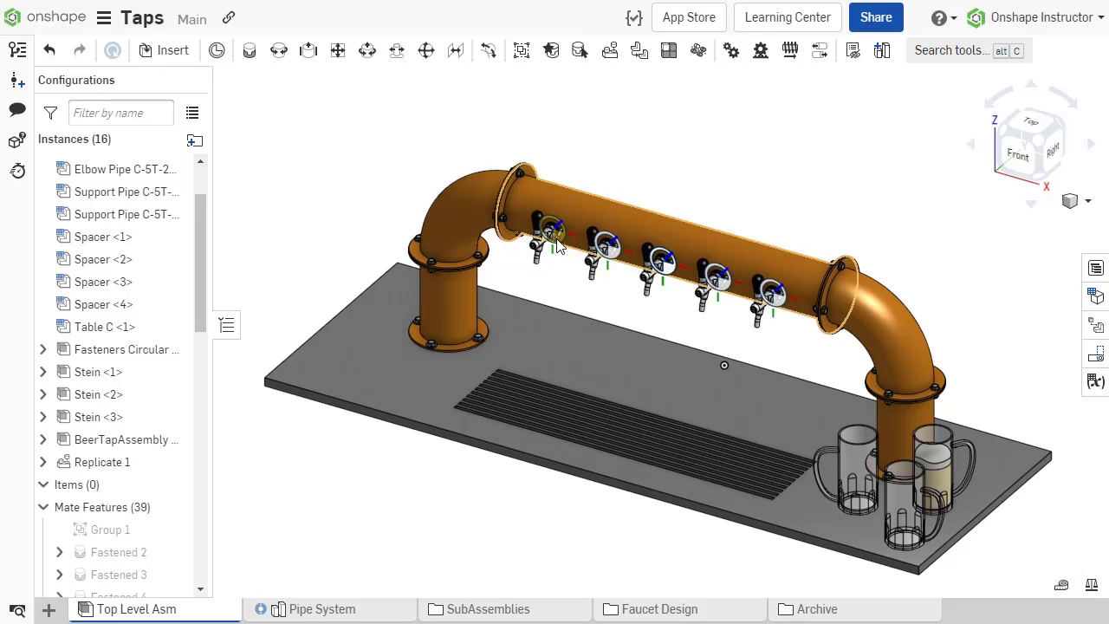
# Step: Hide the first tap's mate connector, hide the others except the second tap's, then hide all remaining connectors
pyautogui.rightClick(557, 247)
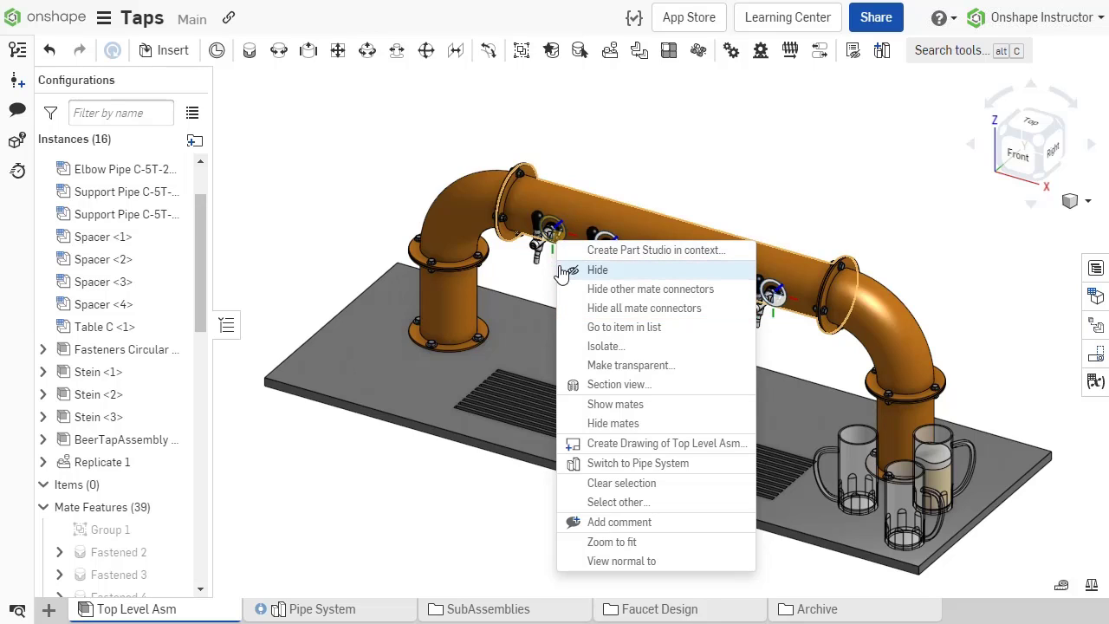
pyautogui.click(564, 274)
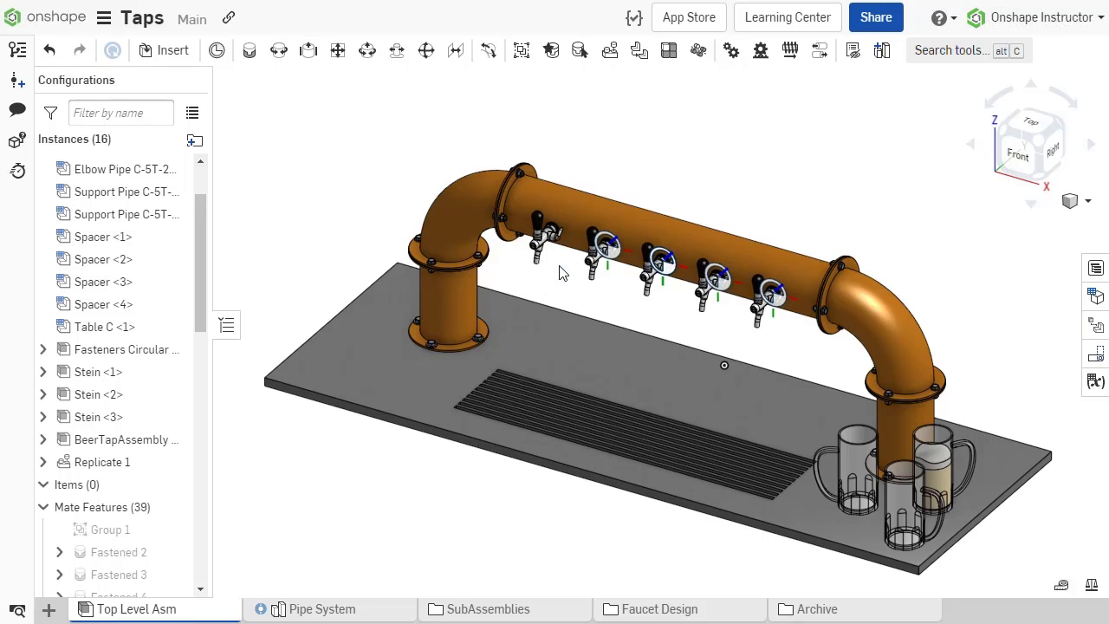
pyautogui.rightClick(610, 251)
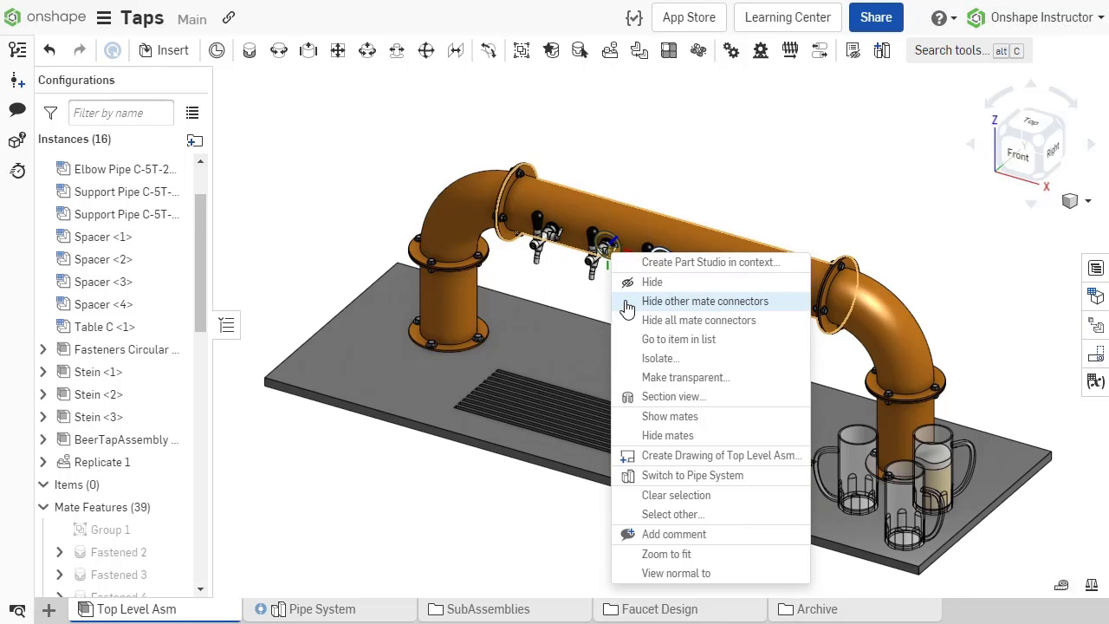
pyautogui.click(628, 303)
pyautogui.rightClick(615, 258)
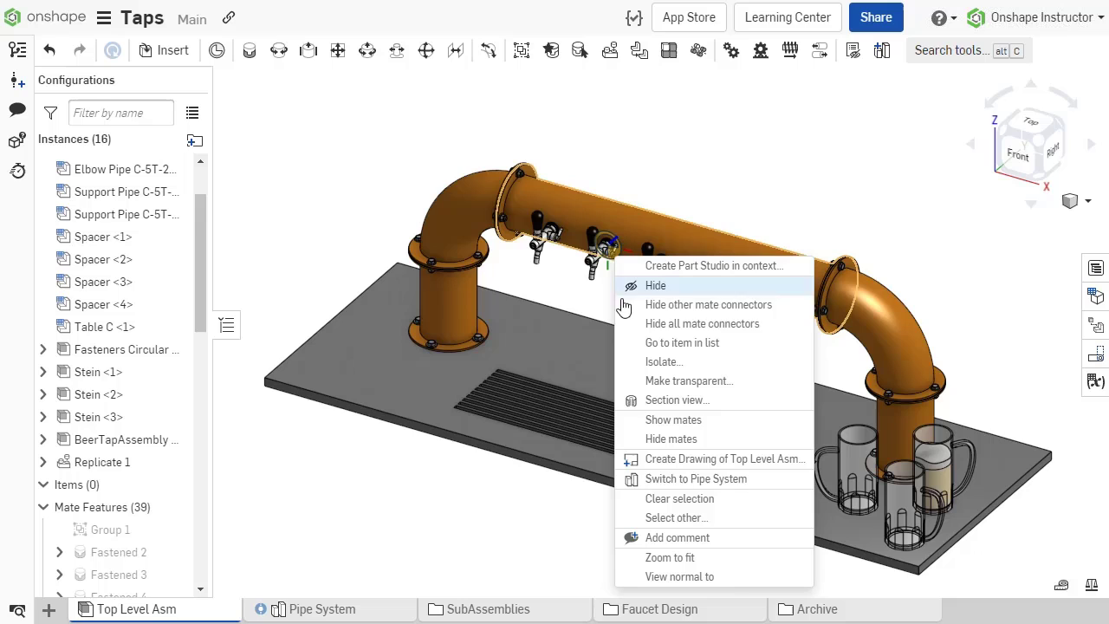
pyautogui.click(628, 327)
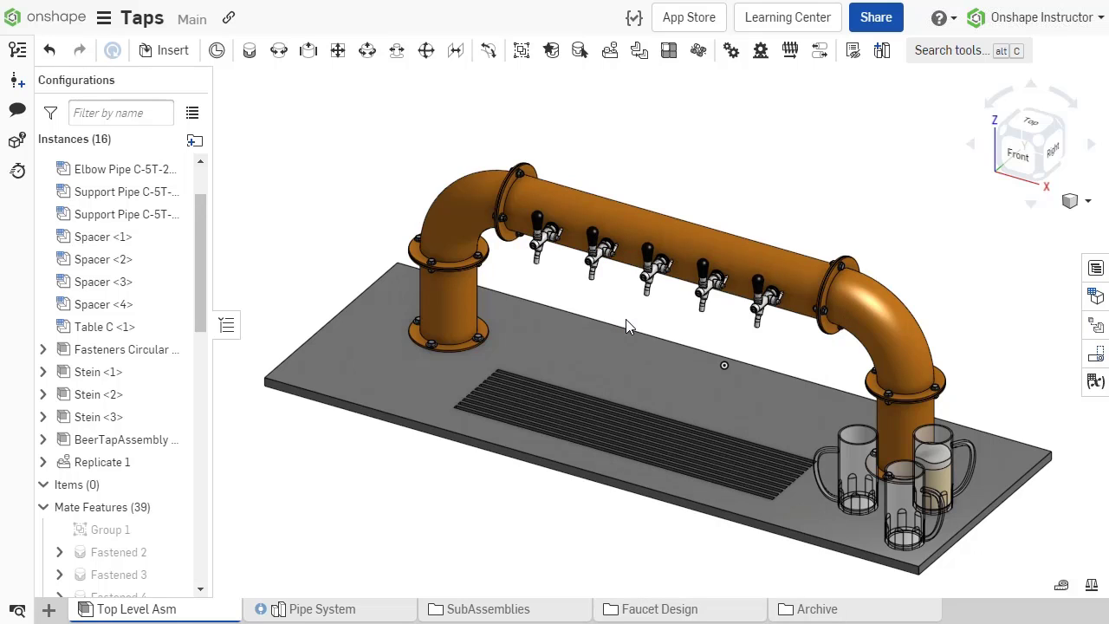
# Step: Toggle mate connectors on and off with K, then Show all hidden parts from the empty viewport
pyautogui.press('k')
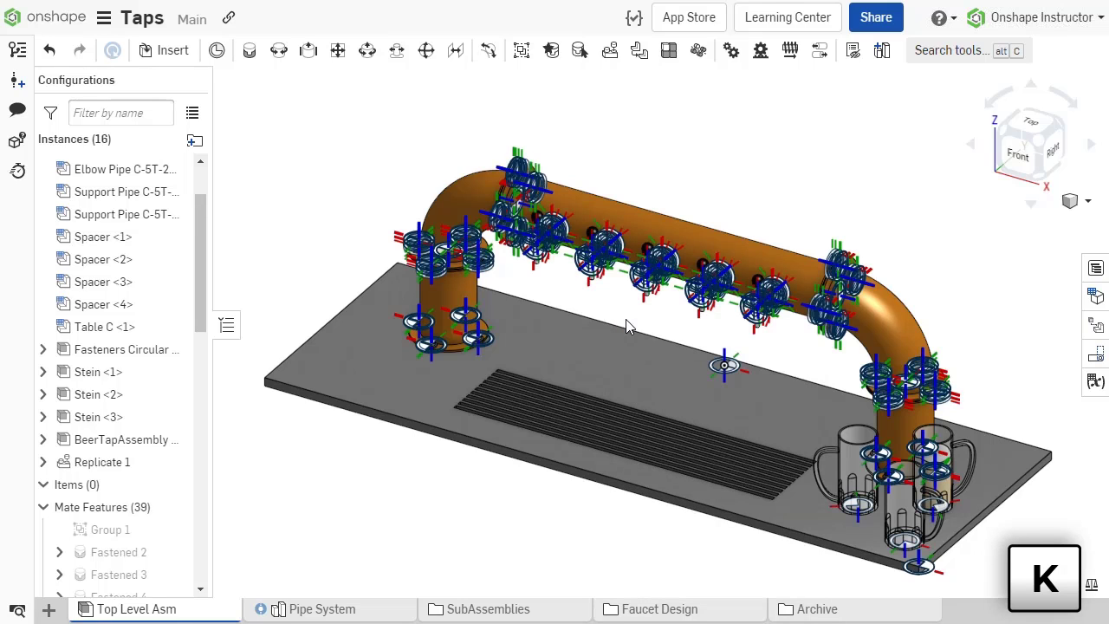
pyautogui.press('k')
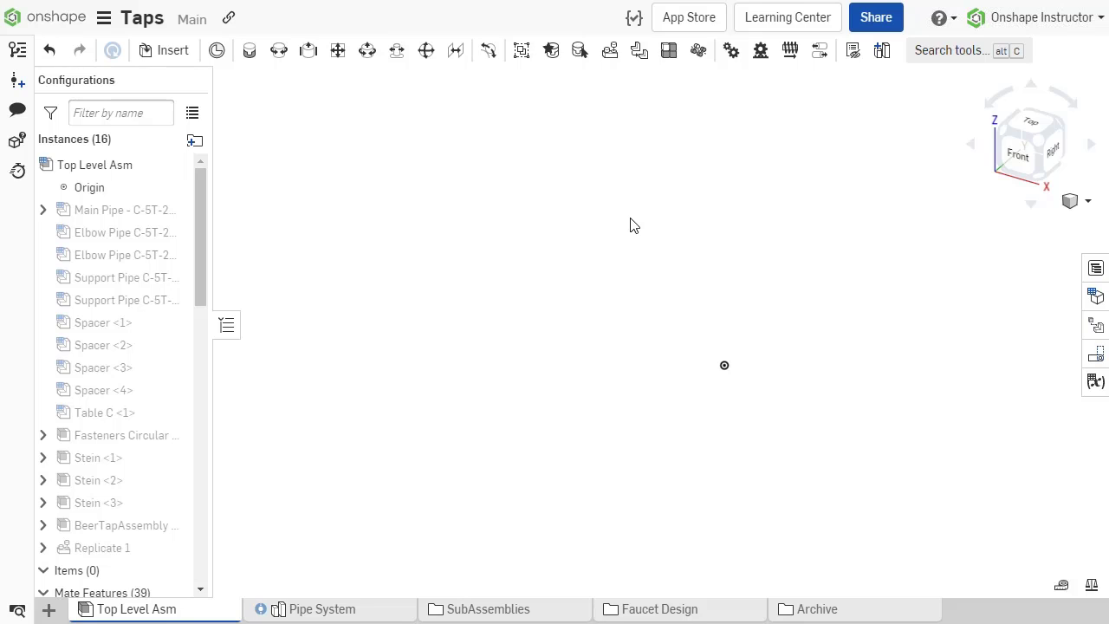
pyautogui.rightClick(633, 225)
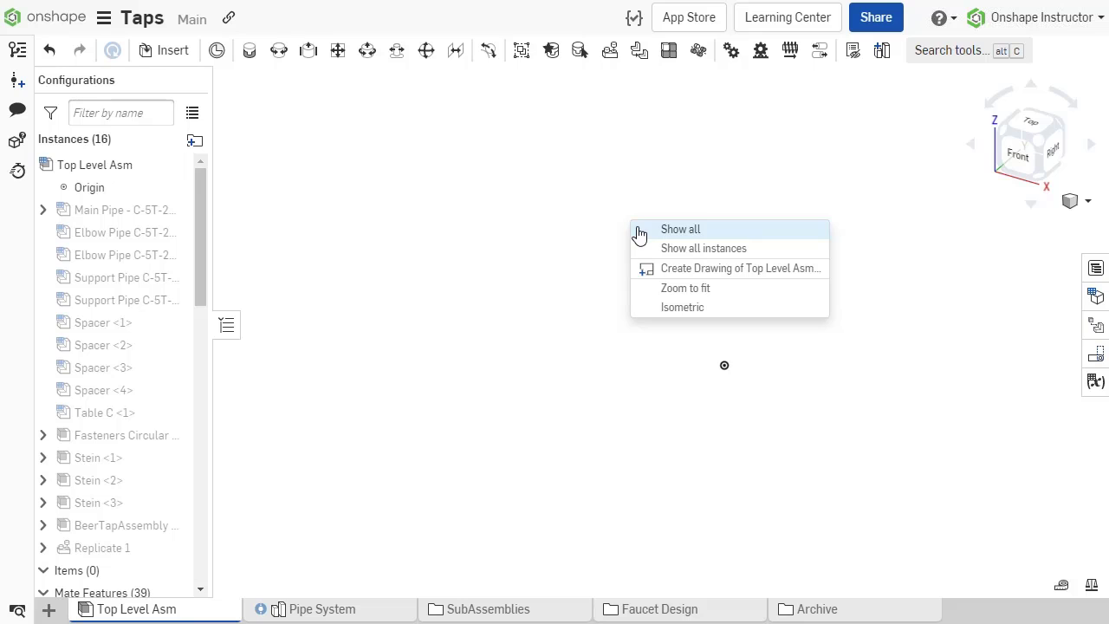
pyautogui.click(638, 231)
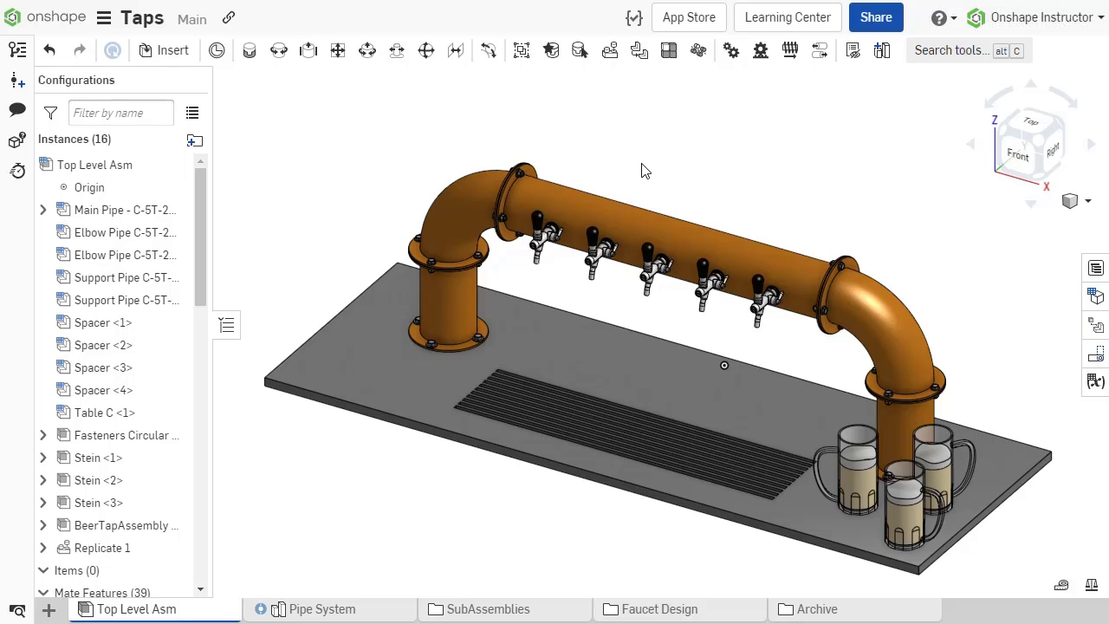
# Step: Switch from the tap's Handle part to its BeerTapAssembly parts Part Studio
pyautogui.rightClick(647, 254)
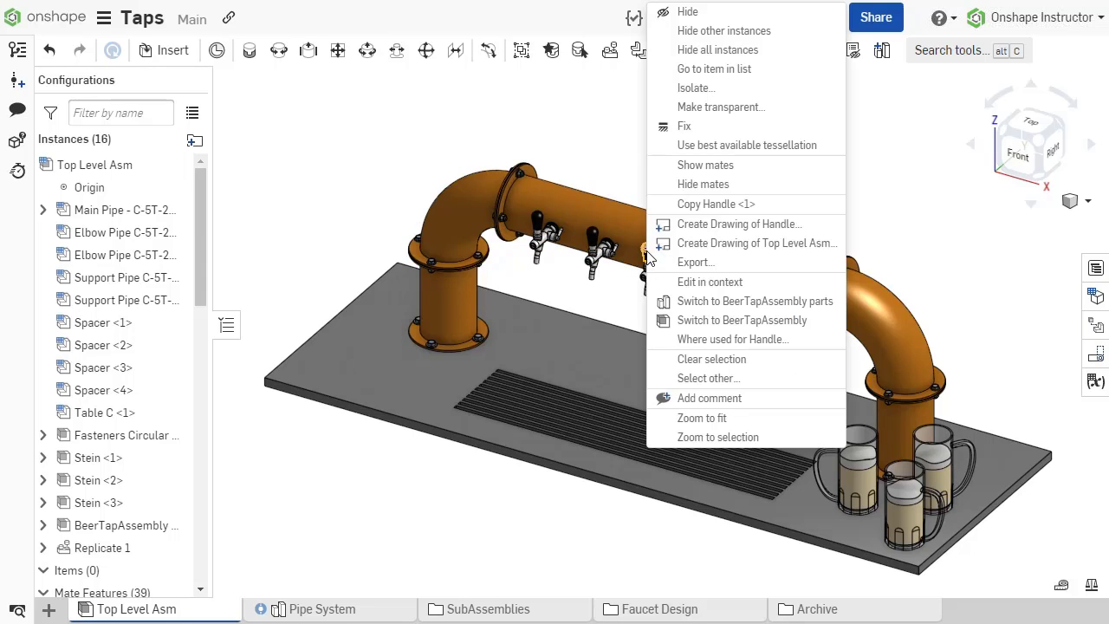
pyautogui.click(656, 304)
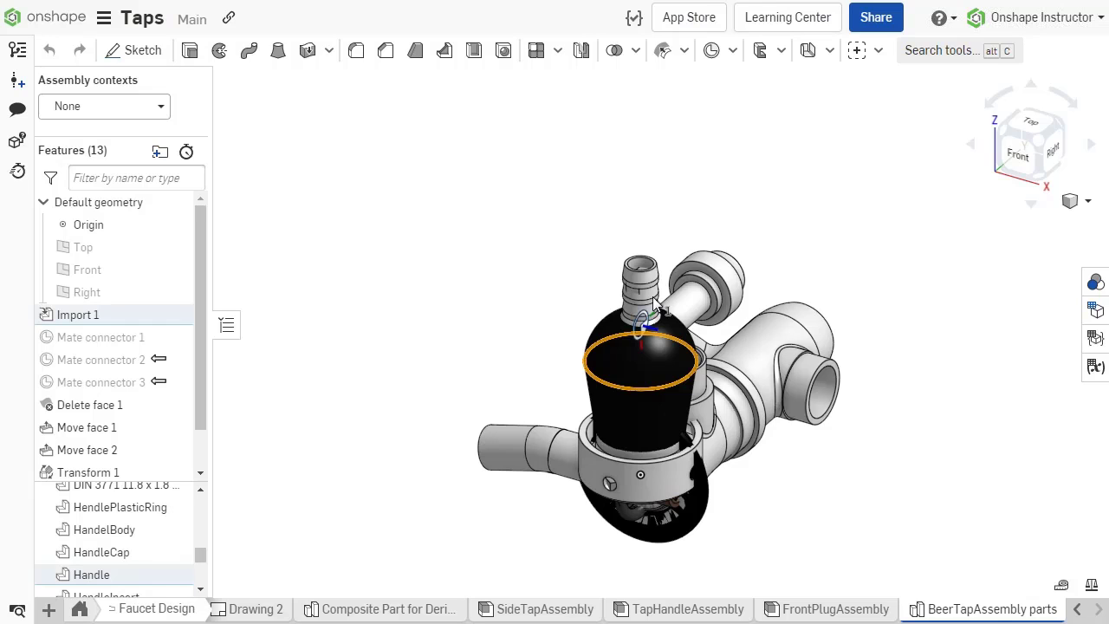
# Step: Hide every part except the Handle in the Part Studio
pyautogui.rightClick(641, 197)
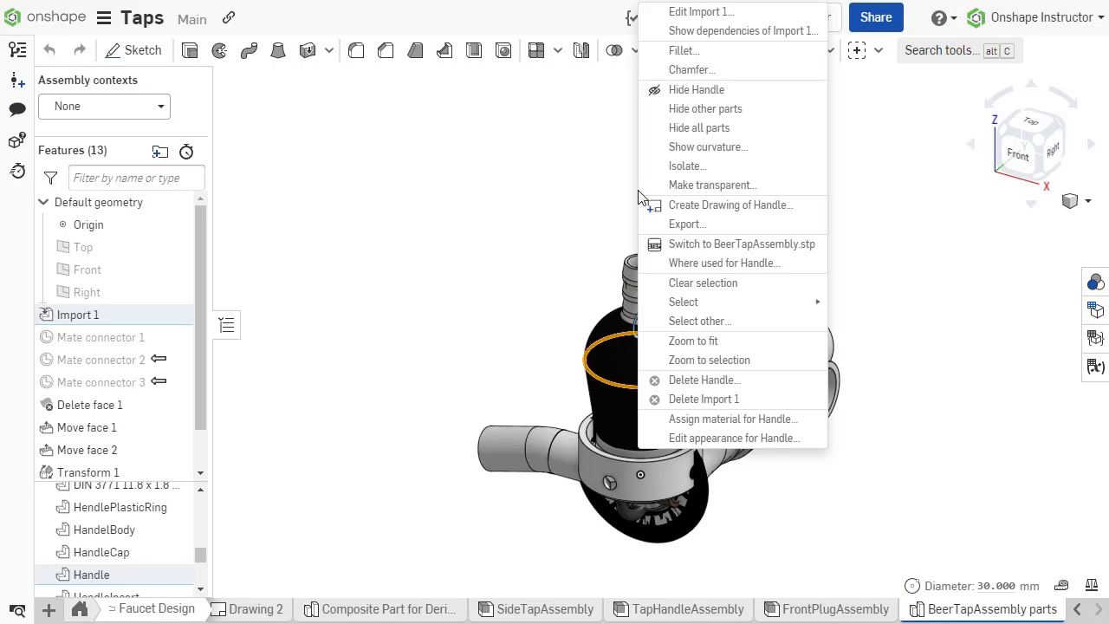
pyautogui.click(644, 109)
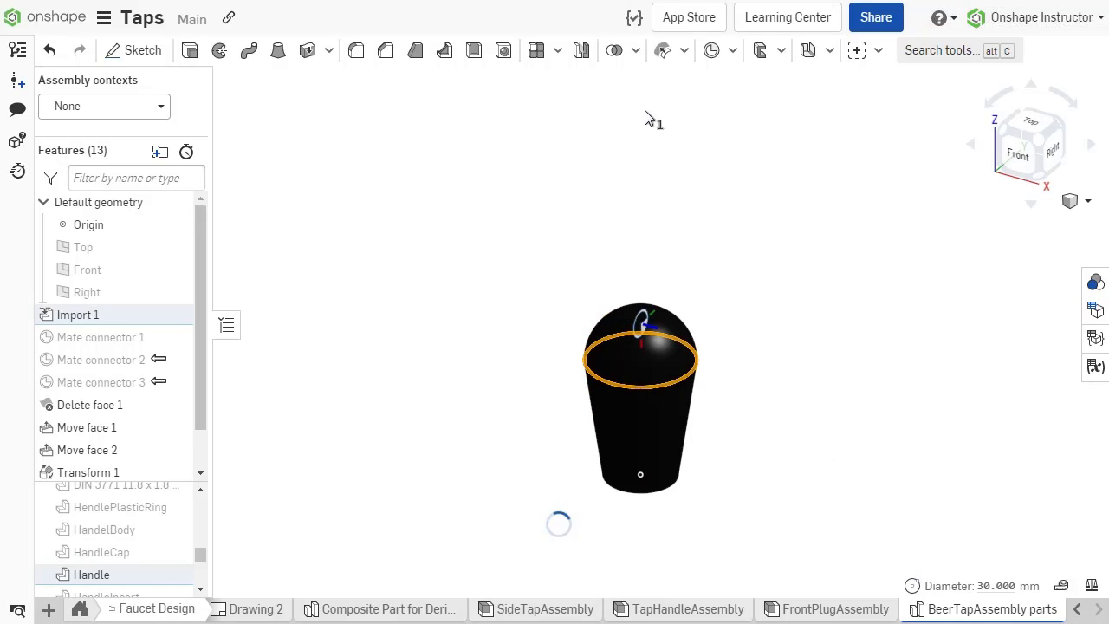